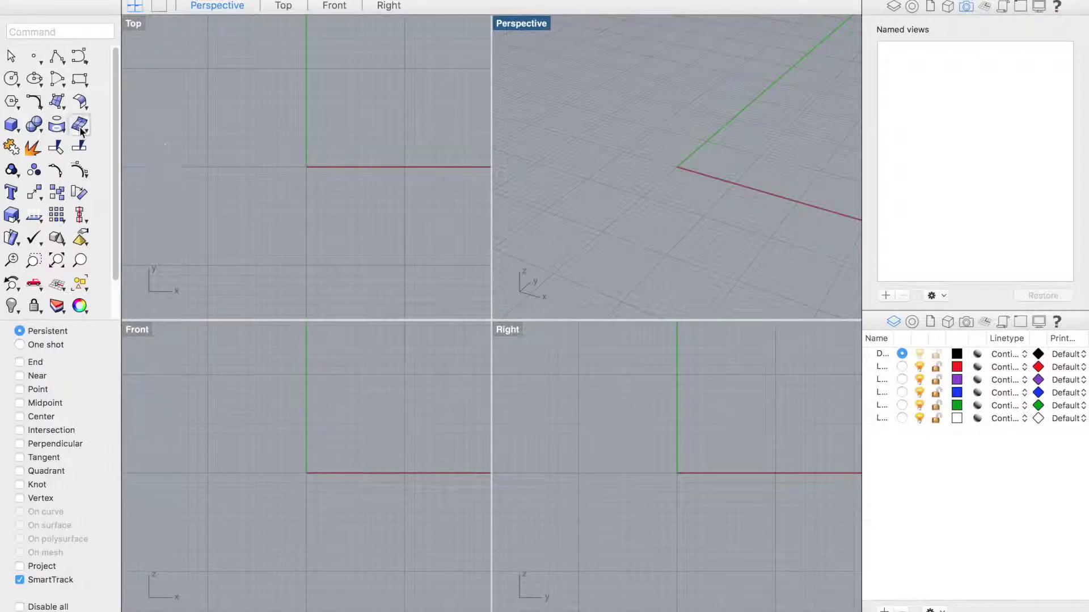
Open the surface-creation flyout, then close it and activate the Top viewport.
{"action": "left_click", "coordinate": [67, 105]}
{"action": "mouse_move", "coordinate": [109, 291]}
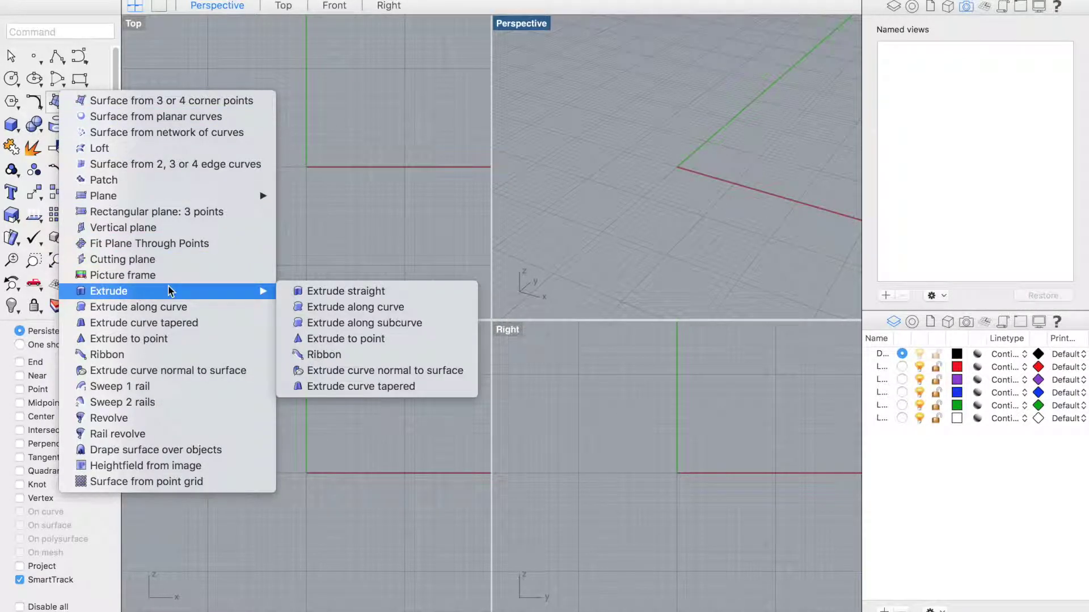
{"action": "left_click", "coordinate": [360, 183]}
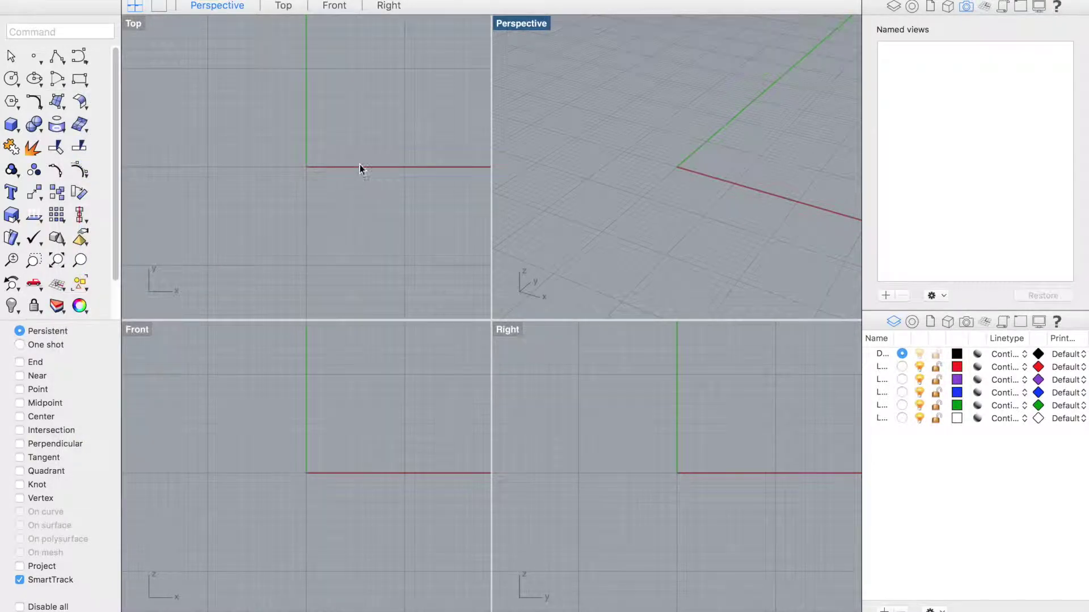
Maximize the Top view and draw a four-point arch curve from left base to right base.
{"action": "double_click", "coordinate": [133, 26]}
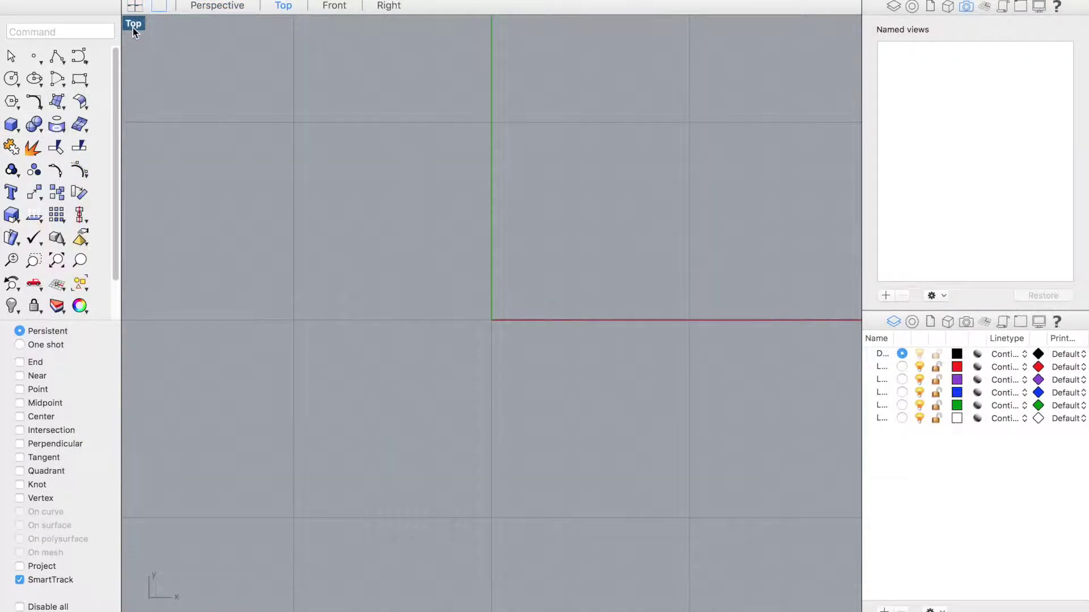
{"action": "left_click", "coordinate": [76, 61]}
{"action": "left_click", "coordinate": [291, 518]}
{"action": "scroll", "coordinate": [366, 139], "scroll_direction": "down", "scroll_amount": 2}
{"action": "scroll", "coordinate": [367, 139], "scroll_direction": "down", "scroll_amount": 1}
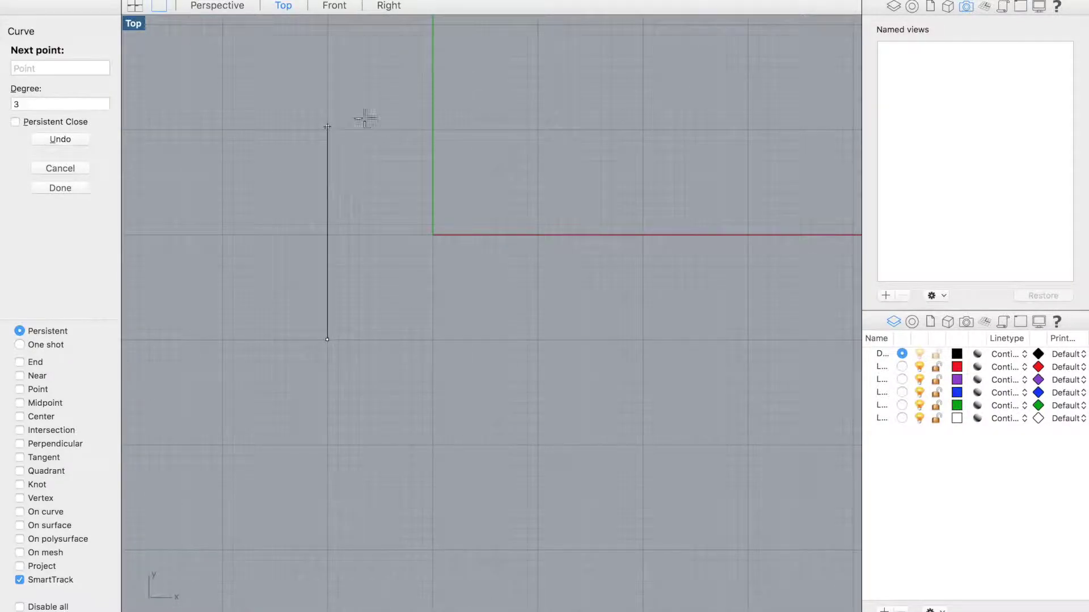
{"action": "left_click", "coordinate": [346, 27]}
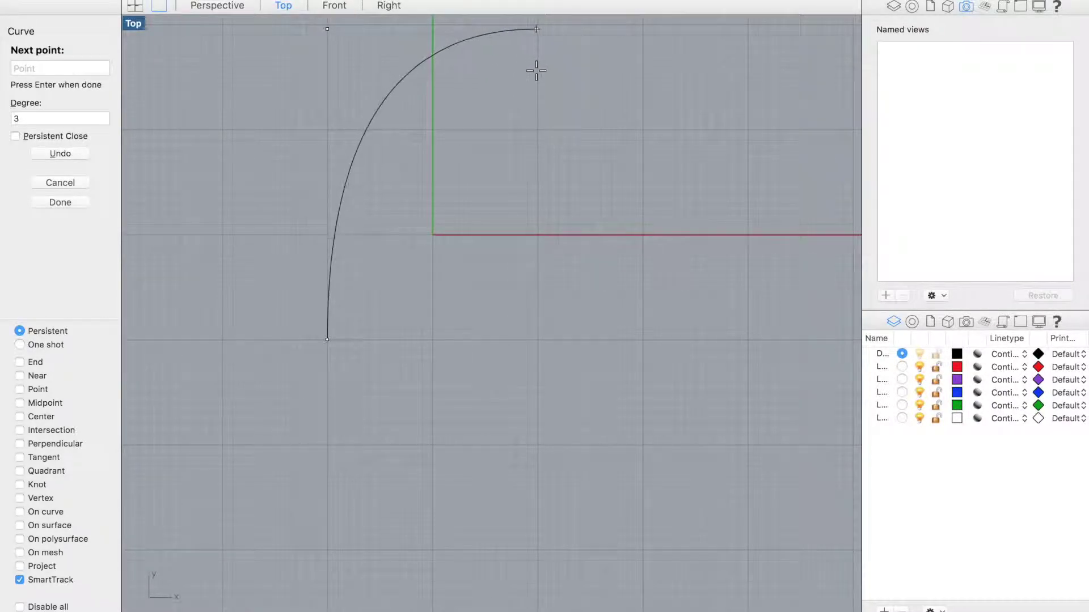
{"action": "left_click", "coordinate": [628, 71]}
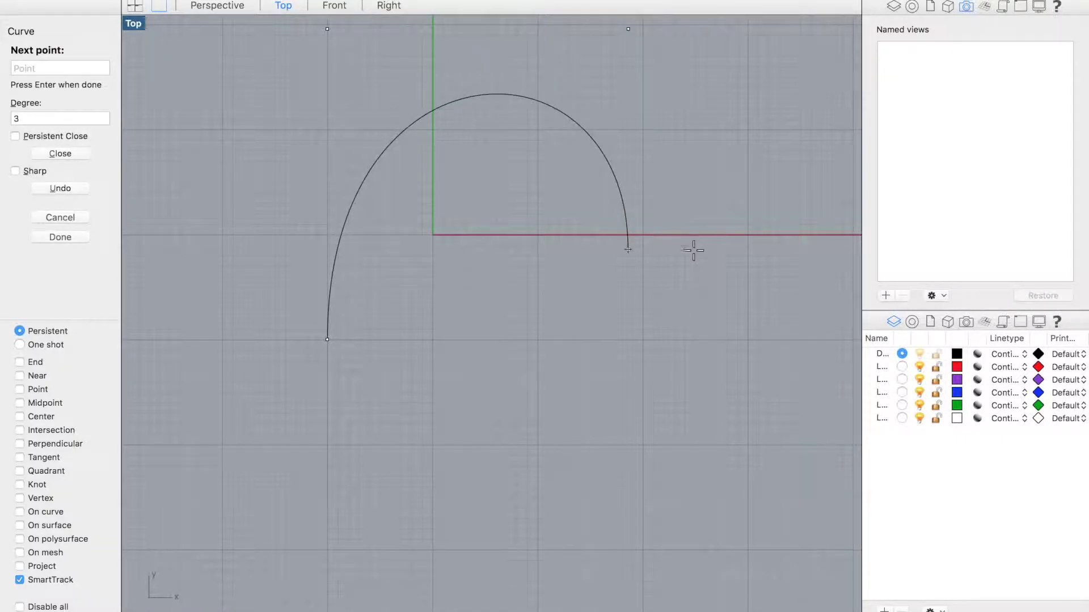
{"action": "left_click", "coordinate": [702, 342]}
{"action": "key", "text": "Return"}
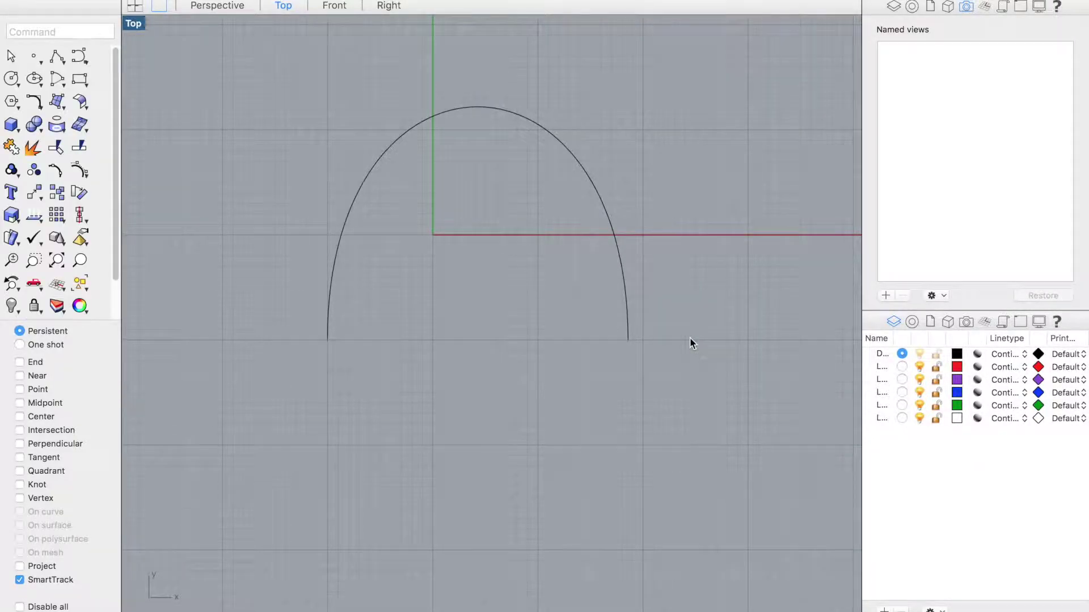
{"action": "scroll", "coordinate": [507, 173], "scroll_direction": "down", "scroll_amount": 1}
{"action": "scroll", "coordinate": [502, 167], "scroll_direction": "up", "scroll_amount": 3}
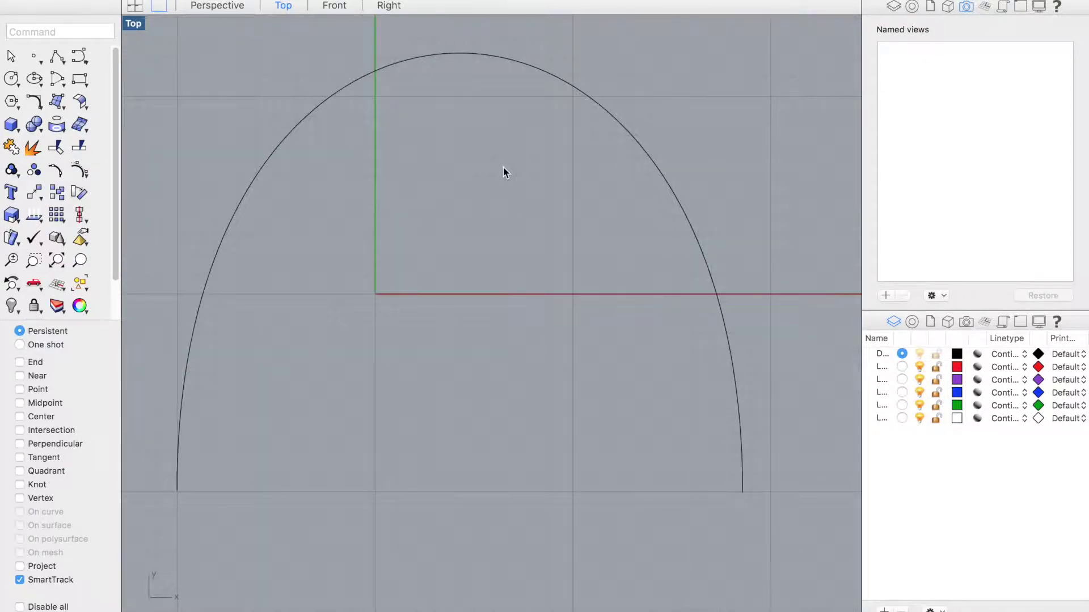
{"action": "scroll", "coordinate": [503, 167], "scroll_direction": "up", "scroll_amount": 1}
{"action": "scroll", "coordinate": [489, 162], "scroll_direction": "up", "scroll_amount": 3}
{"action": "scroll", "coordinate": [463, 190], "scroll_direction": "up", "scroll_amount": 2}
{"action": "scroll", "coordinate": [486, 251], "scroll_direction": "up", "scroll_amount": 1}
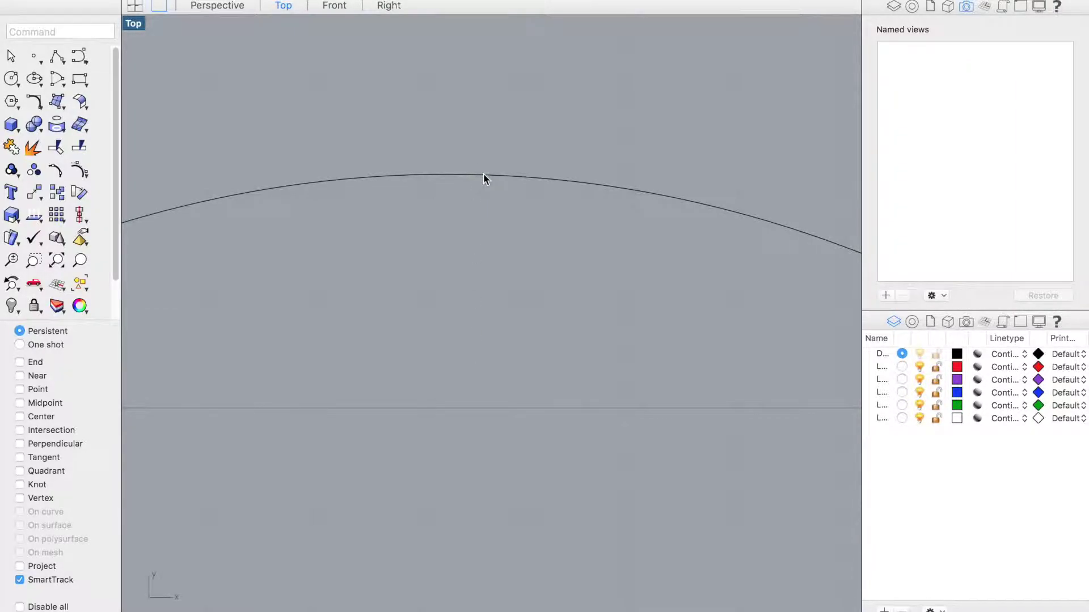
{"action": "scroll", "coordinate": [543, 269], "scroll_direction": "up", "scroll_amount": 1}
{"action": "scroll", "coordinate": [542, 326], "scroll_direction": "down", "scroll_amount": 2}
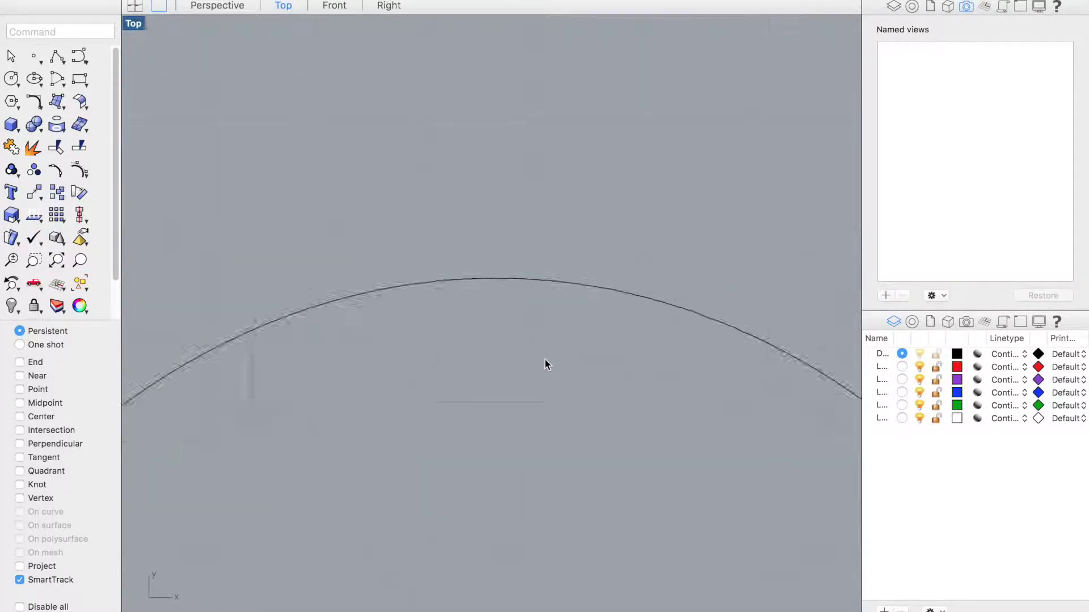
{"action": "scroll", "coordinate": [545, 364], "scroll_direction": "down", "scroll_amount": 2}
{"action": "scroll", "coordinate": [535, 449], "scroll_direction": "down", "scroll_amount": 2}
{"action": "right_click_drag", "start_coordinate": [536, 242], "coordinate": [544, 168]}
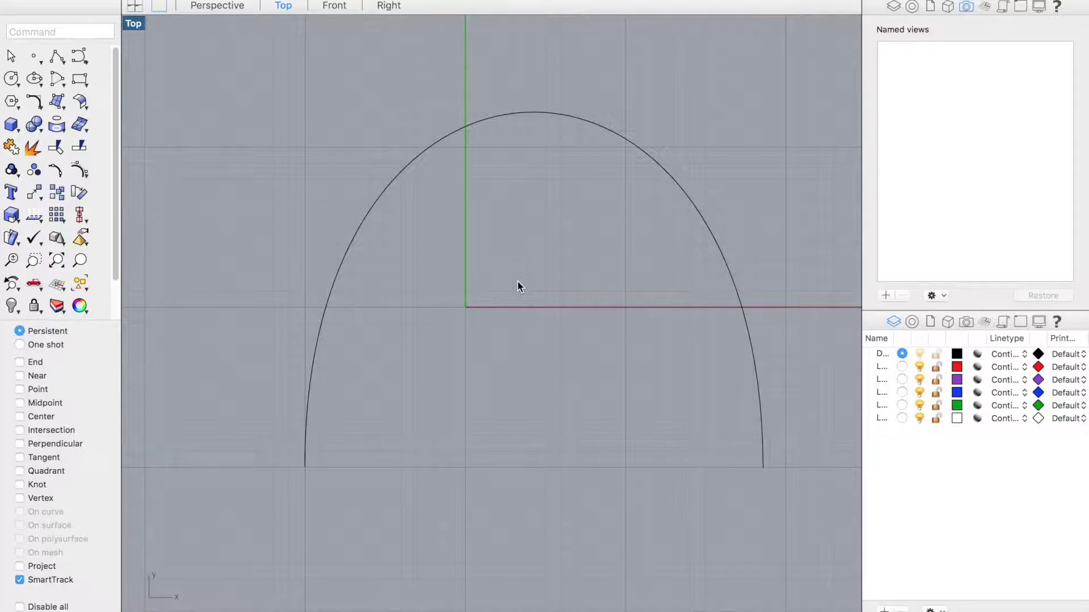
{"action": "right_click_drag", "start_coordinate": [518, 283], "coordinate": [448, 294]}
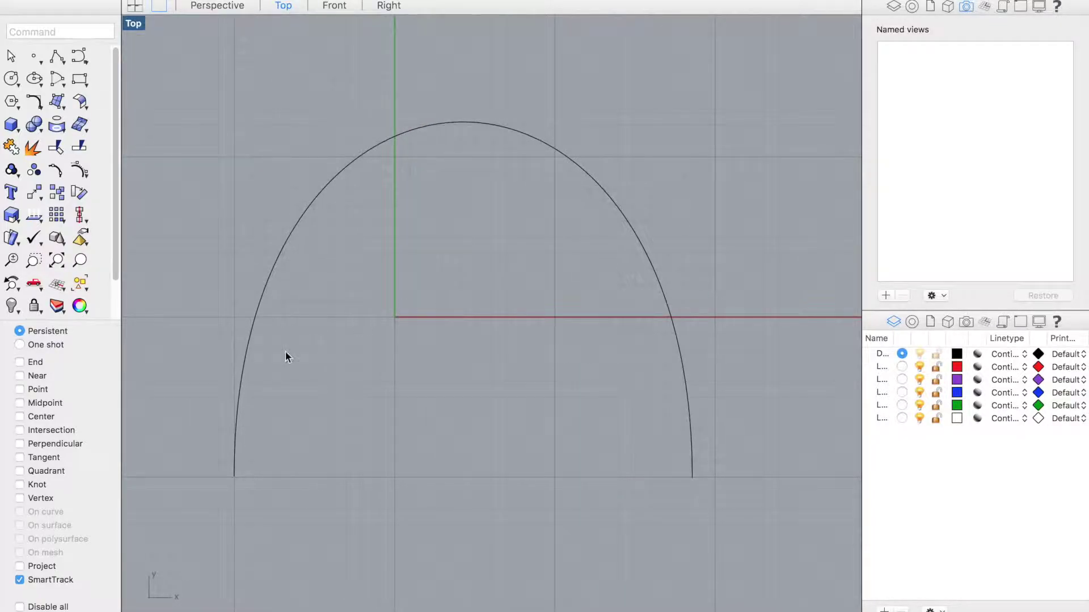
{"action": "left_click", "coordinate": [60, 102]}
{"action": "mouse_move", "coordinate": [111, 295]}
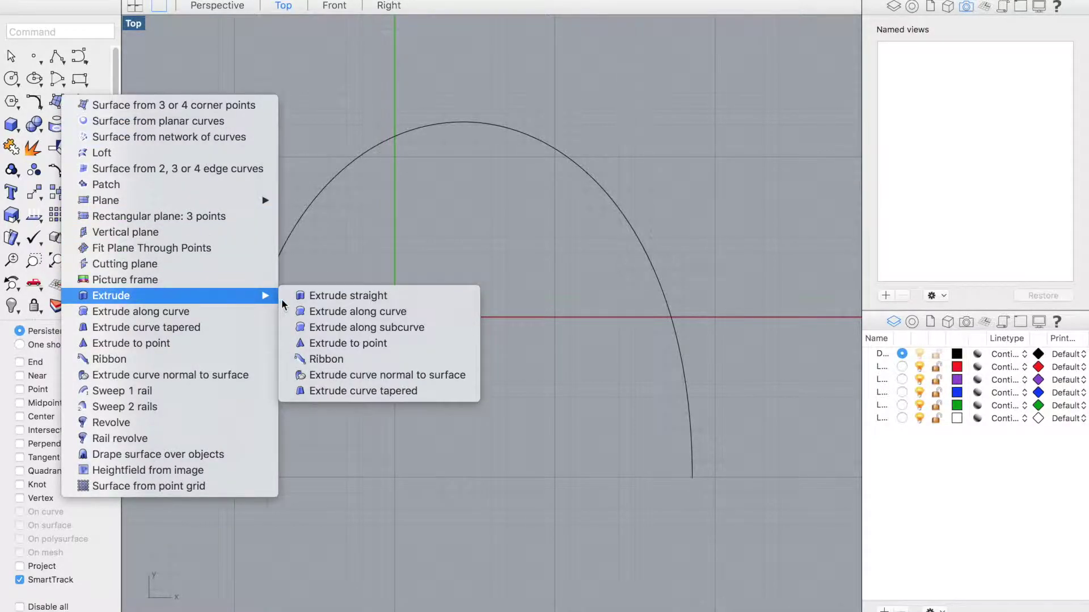
Start the Ribbon command with the arch curve as its source.
{"action": "left_click", "coordinate": [335, 360]}
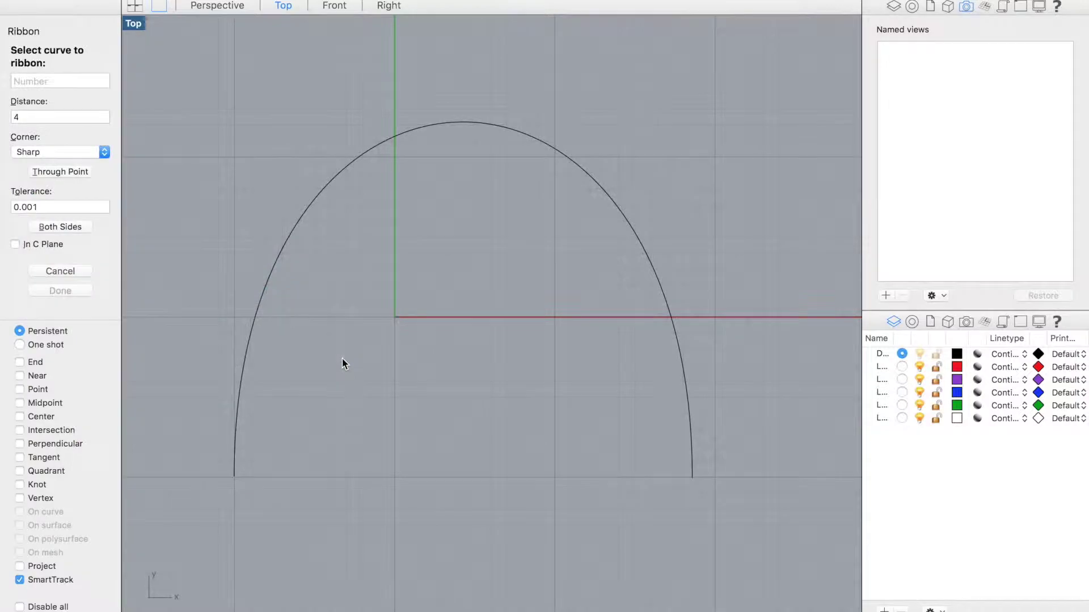
{"action": "left_click", "coordinate": [364, 156]}
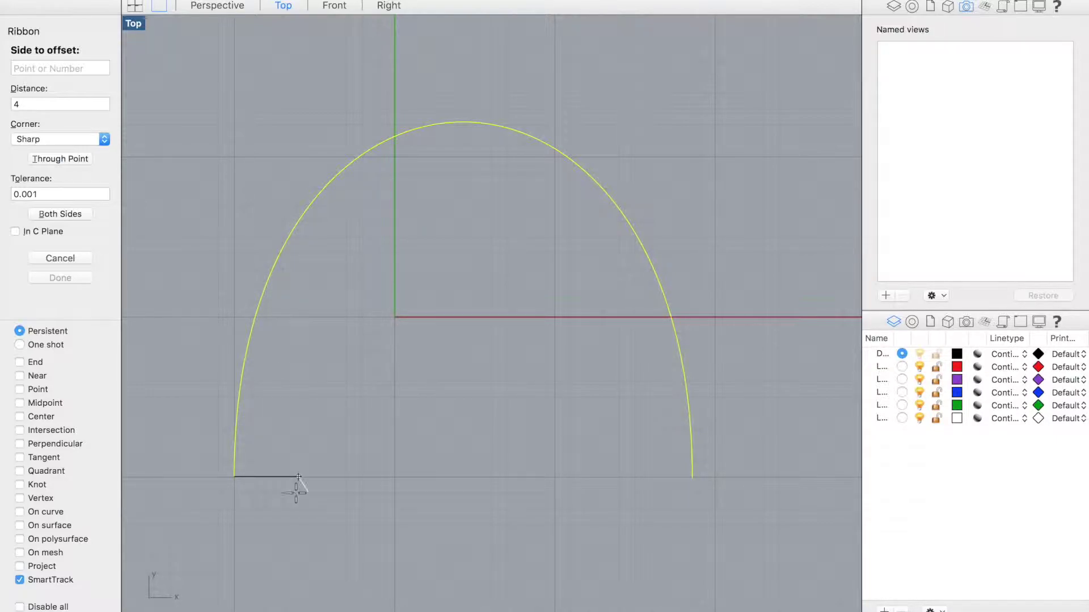
Set the ribbon distance to 5 and offset it toward the arch's inner side.
{"action": "left_click", "coordinate": [30, 103]}
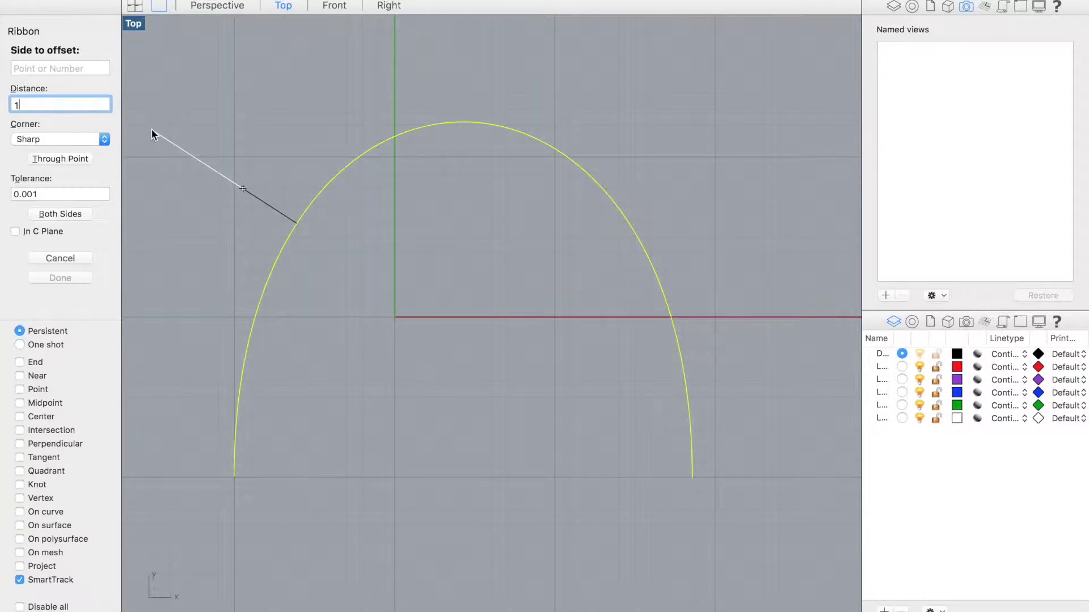
{"action": "type", "text": "5"}
{"action": "left_click", "coordinate": [299, 481]}
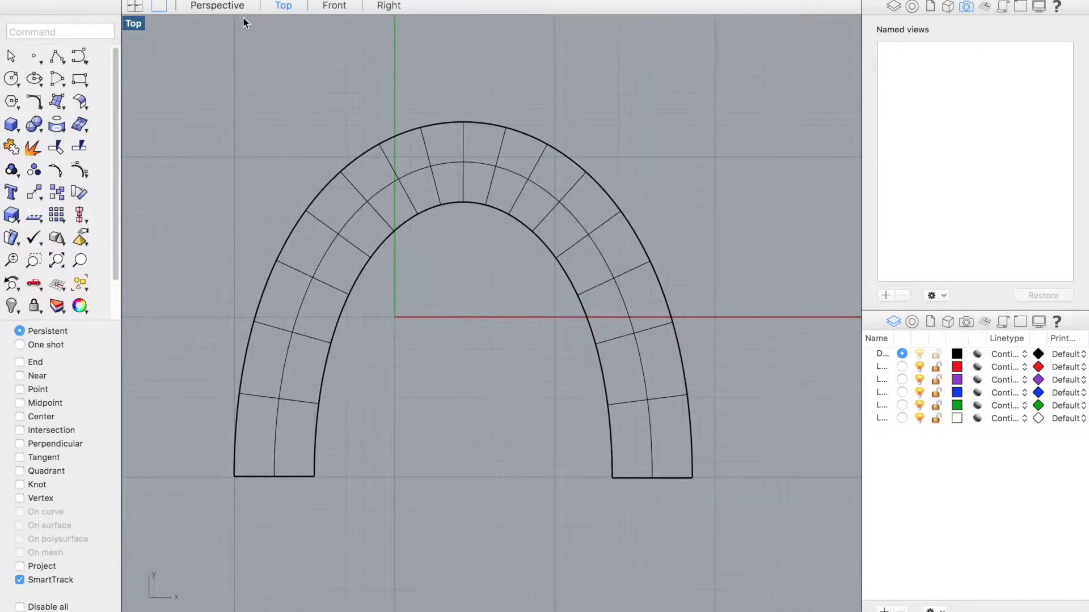
Inspect the ribbon arch by orbiting in Perspective, then return to the Top view.
{"action": "left_click", "coordinate": [223, 5]}
{"action": "right_click_drag", "start_coordinate": [389, 206], "coordinate": [659, 207]}
{"action": "right_click_drag", "start_coordinate": [396, 313], "coordinate": [551, 381]}
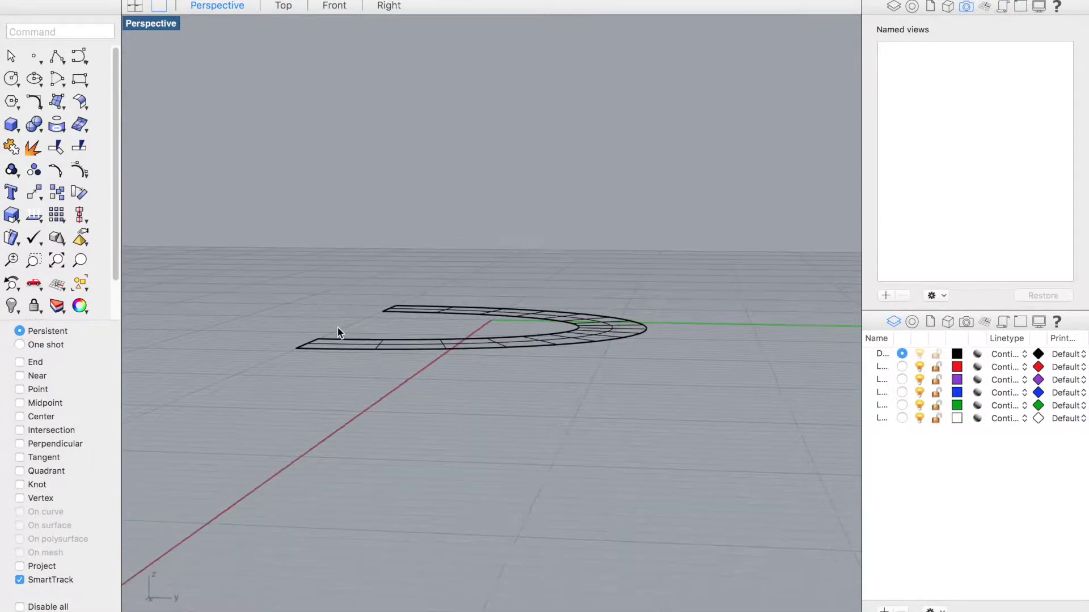
{"action": "left_click", "coordinate": [282, 7]}
{"action": "scroll", "coordinate": [385, 122], "scroll_direction": "up", "scroll_amount": 3}
{"action": "scroll", "coordinate": [385, 122], "scroll_direction": "down", "scroll_amount": 3}
{"action": "scroll", "coordinate": [385, 127], "scroll_direction": "down", "scroll_amount": 5}
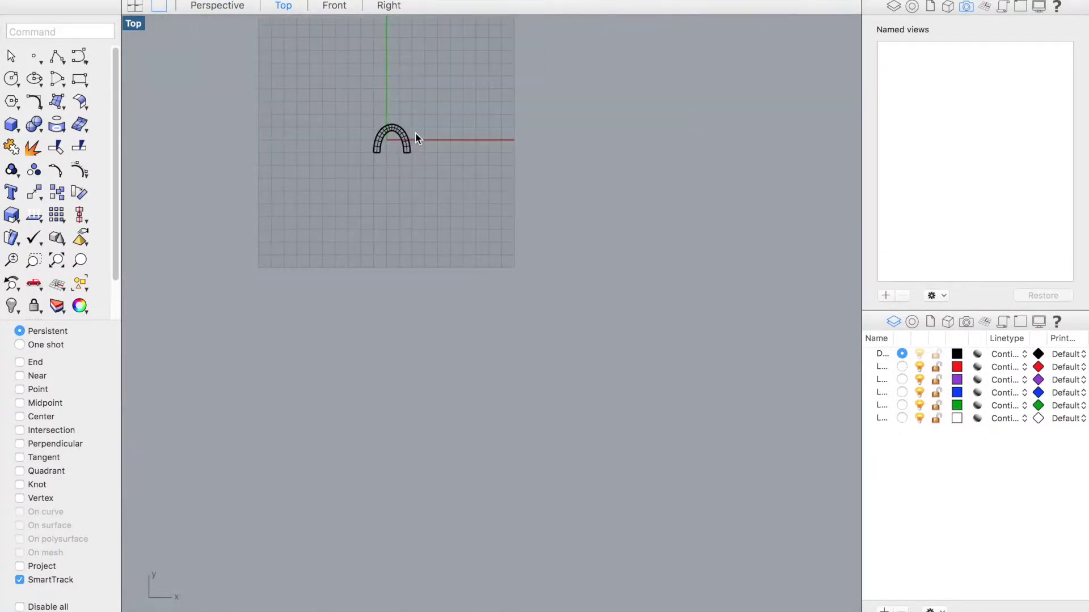
{"action": "scroll", "coordinate": [369, 153], "scroll_direction": "up", "scroll_amount": 3}
{"action": "scroll", "coordinate": [393, 78], "scroll_direction": "up", "scroll_amount": 5}
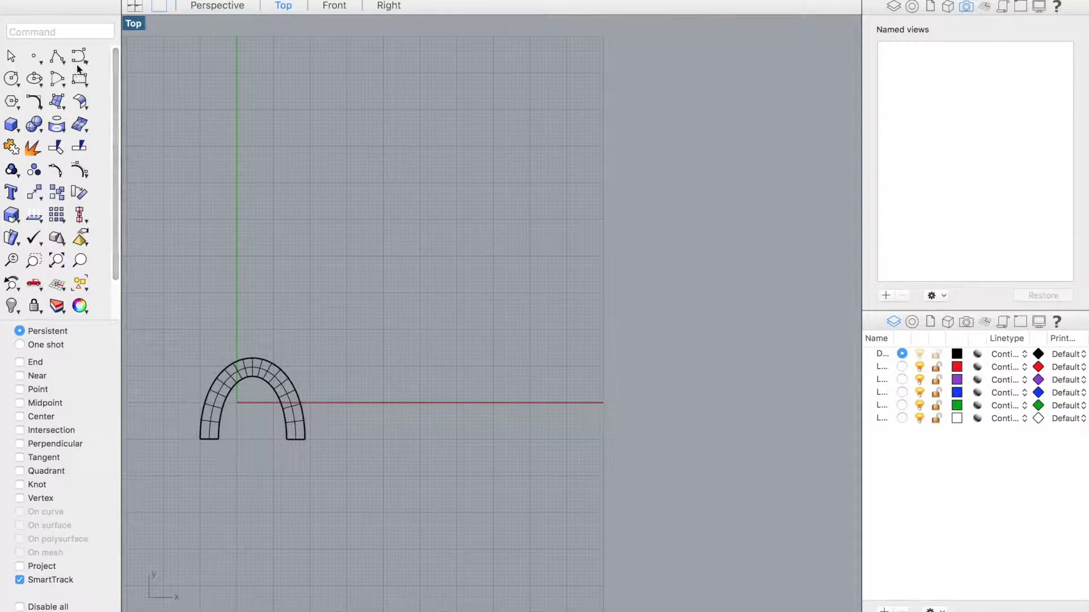
Draw a second four-point arch curve, from its left base over to the right base.
{"action": "left_click", "coordinate": [79, 56]}
{"action": "left_click", "coordinate": [308, 223]}
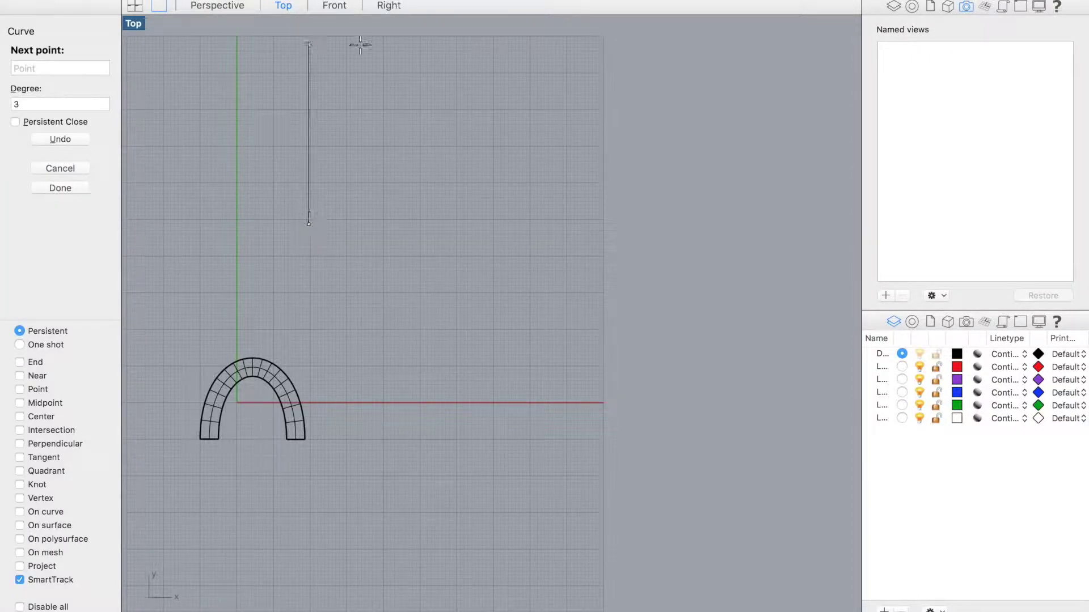
{"action": "left_click", "coordinate": [308, 77]}
{"action": "left_click", "coordinate": [454, 78]}
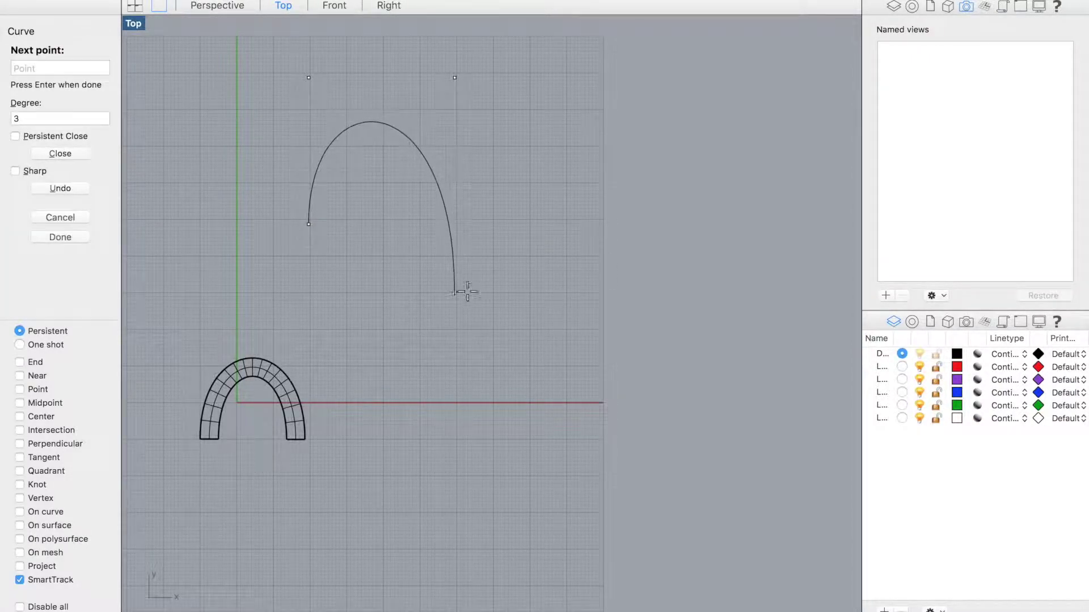
{"action": "left_click", "coordinate": [479, 220]}
{"action": "key", "text": "Return"}
{"action": "scroll", "coordinate": [479, 220], "scroll_direction": "up", "scroll_amount": 1}
{"action": "scroll", "coordinate": [451, 160], "scroll_direction": "up", "scroll_amount": 2}
{"action": "scroll", "coordinate": [455, 170], "scroll_direction": "up", "scroll_amount": 3}
{"action": "scroll", "coordinate": [418, 185], "scroll_direction": "up", "scroll_amount": 2}
Start a ribbon on the second arch curve and set its offset distance to 6.
{"action": "right_click_drag", "start_coordinate": [418, 185], "coordinate": [458, 249]}
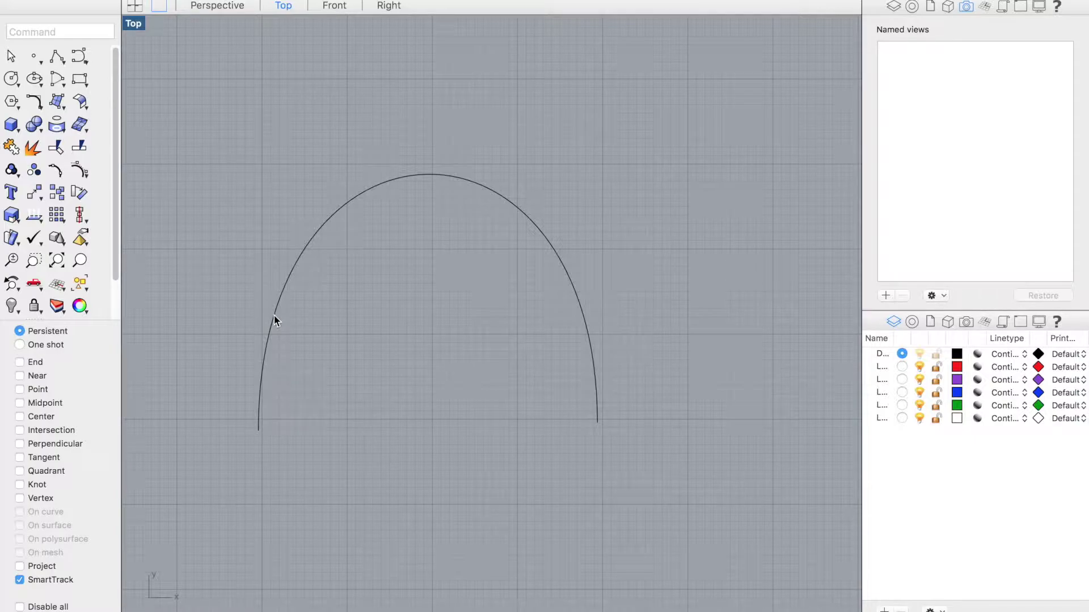
{"action": "left_click", "coordinate": [57, 100]}
{"action": "mouse_move", "coordinate": [111, 297]}
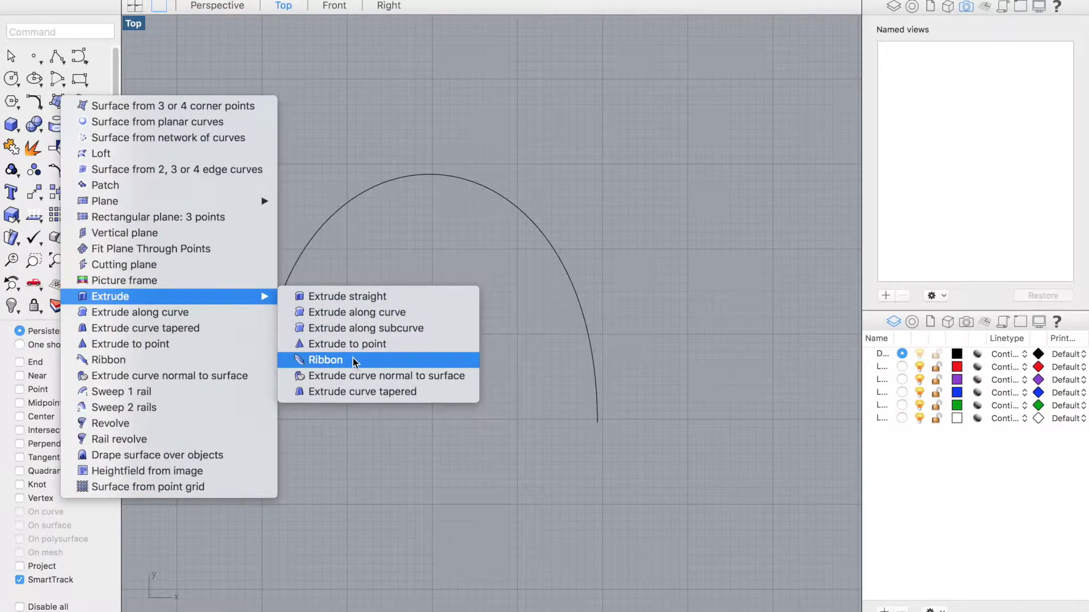
{"action": "left_click", "coordinate": [354, 361]}
{"action": "left_click", "coordinate": [331, 223]}
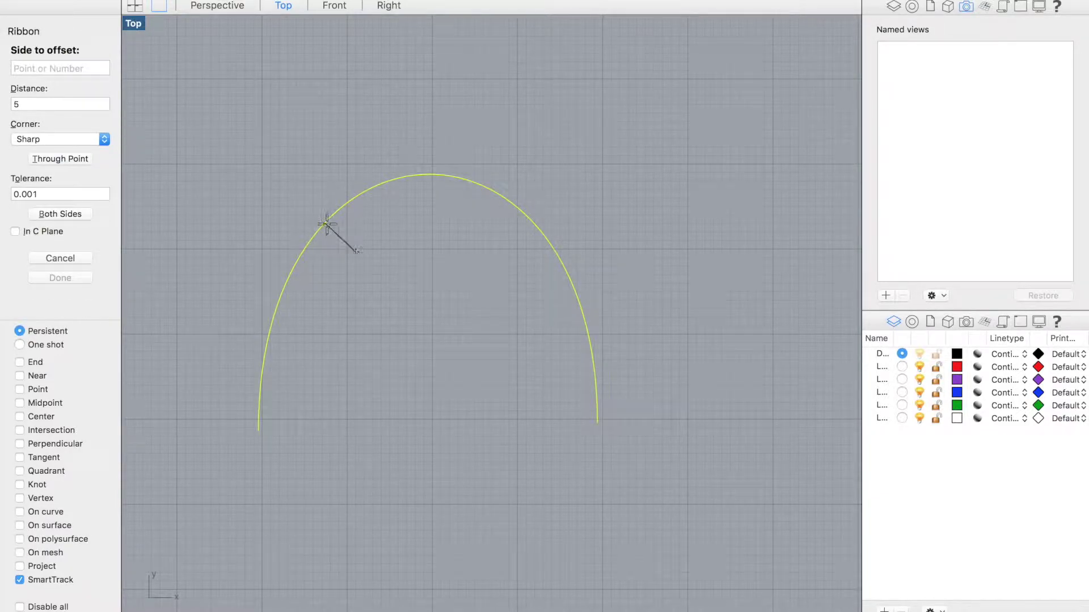
{"action": "left_click", "coordinate": [45, 102]}
{"action": "type", "text": "6"}
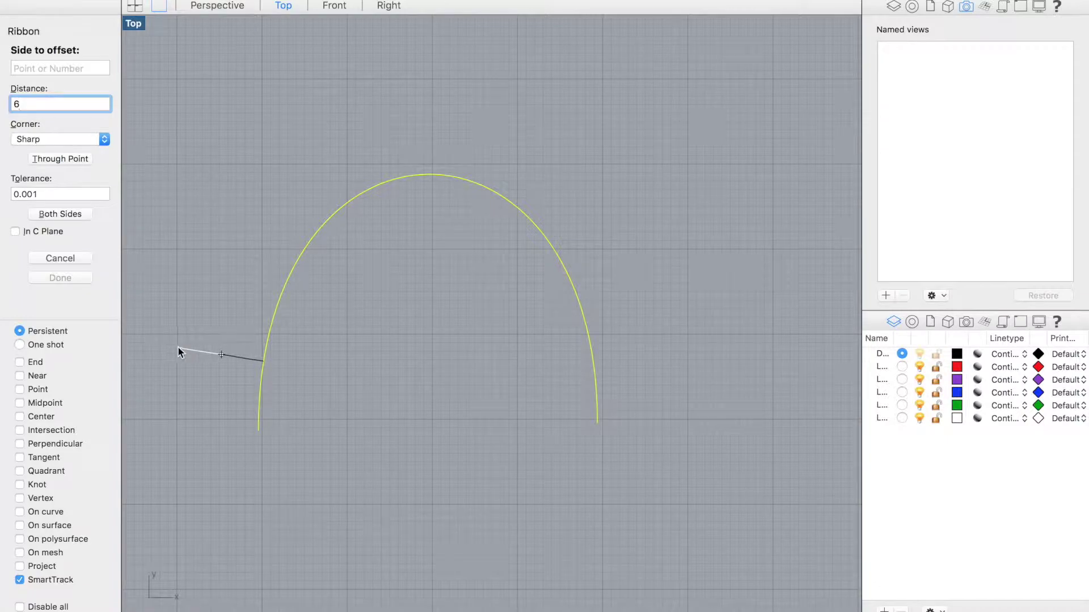
Place the 6-unit ribbon on the arch's outer side and cancel the follow-up pick.
{"action": "left_click", "coordinate": [176, 453]}
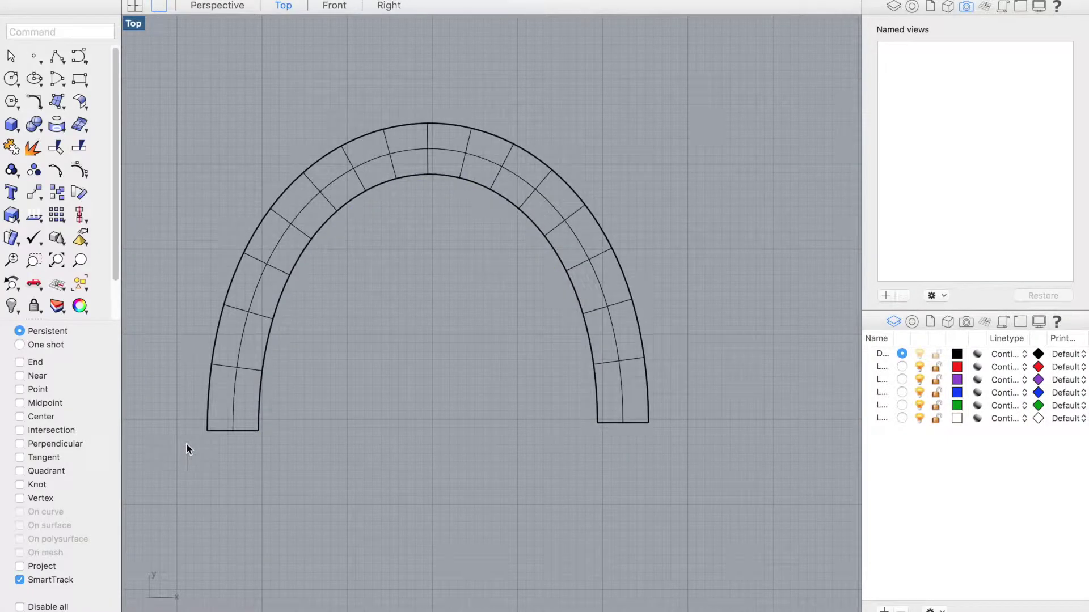
{"action": "scroll", "coordinate": [406, 220], "scroll_direction": "down", "scroll_amount": 2}
{"action": "scroll", "coordinate": [404, 244], "scroll_direction": "down", "scroll_amount": 5}
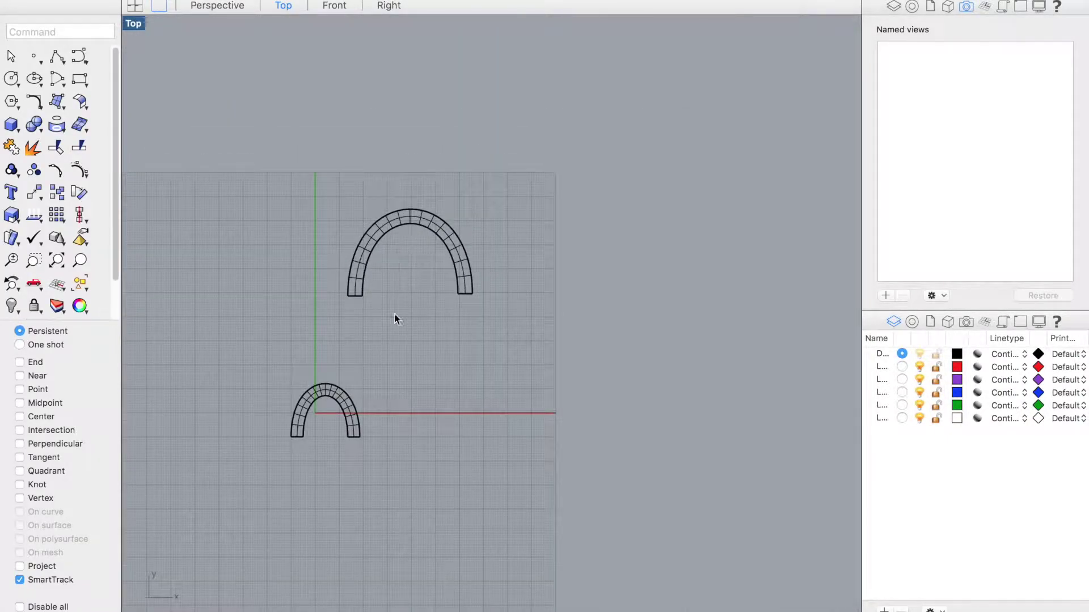
{"action": "left_click", "coordinate": [329, 394]}
{"action": "key", "text": "Escape"}
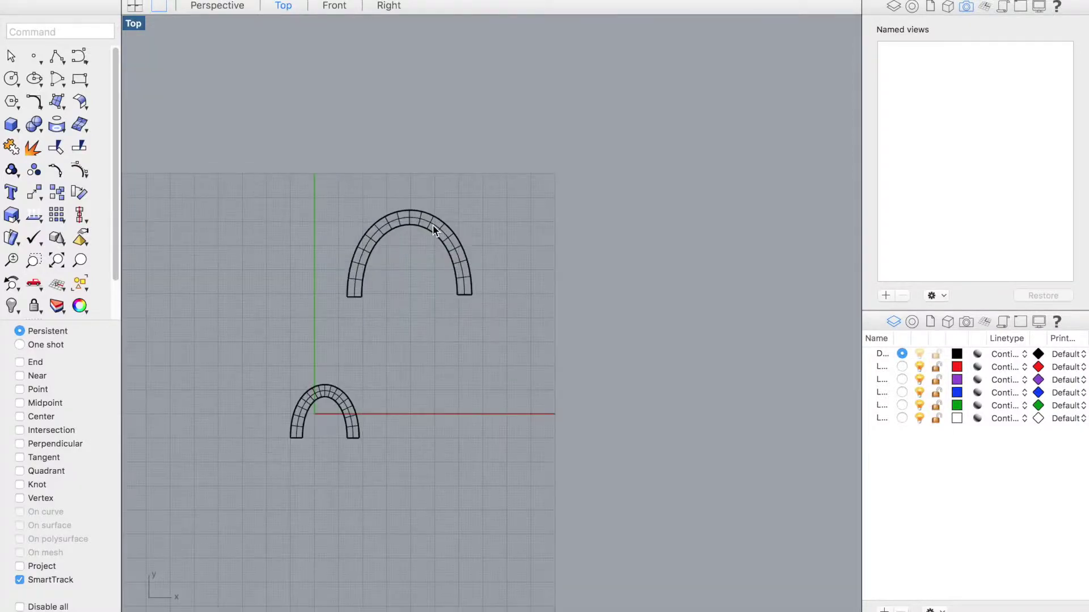
{"action": "scroll", "coordinate": [432, 226], "scroll_direction": "up", "scroll_amount": 5}
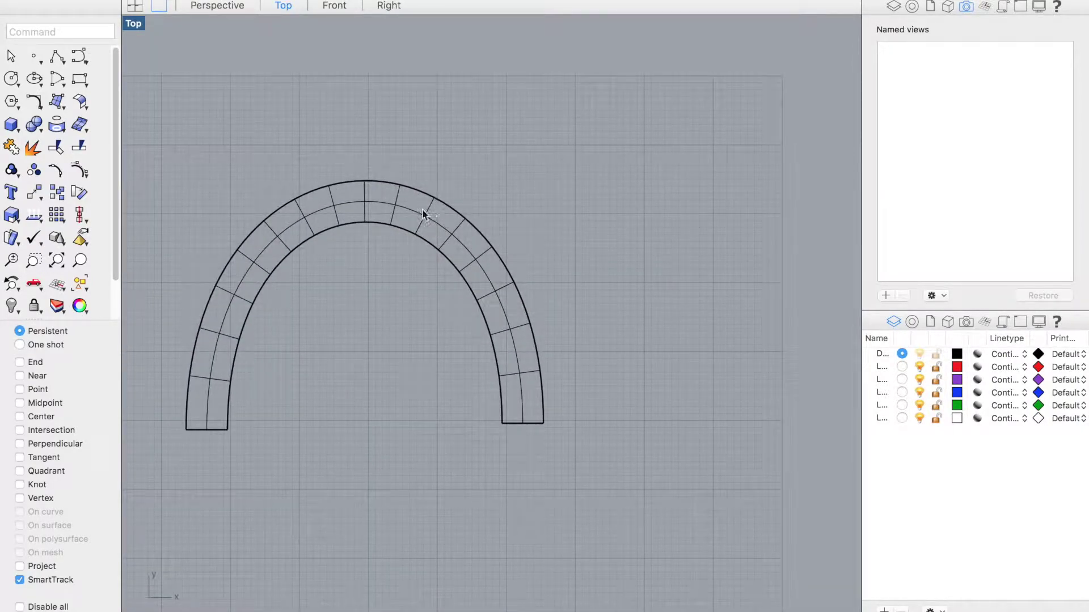
Switch to the Perspective view and select the arch ribbon surface.
{"action": "left_click", "coordinate": [213, 7]}
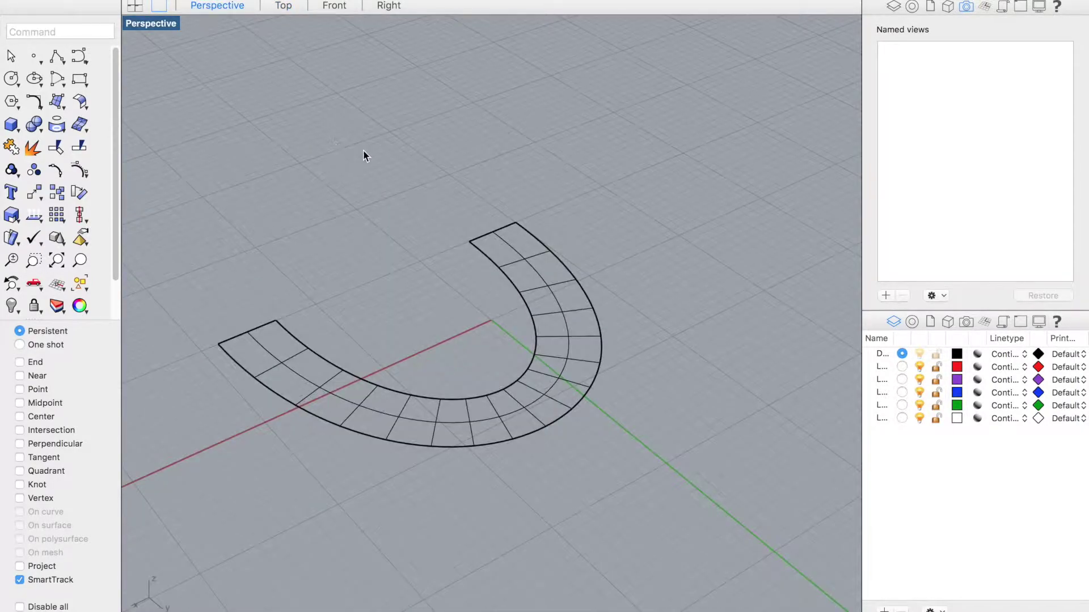
{"action": "scroll", "coordinate": [365, 150], "scroll_direction": "up", "scroll_amount": 2}
{"action": "scroll", "coordinate": [462, 232], "scroll_direction": "down", "scroll_amount": 4}
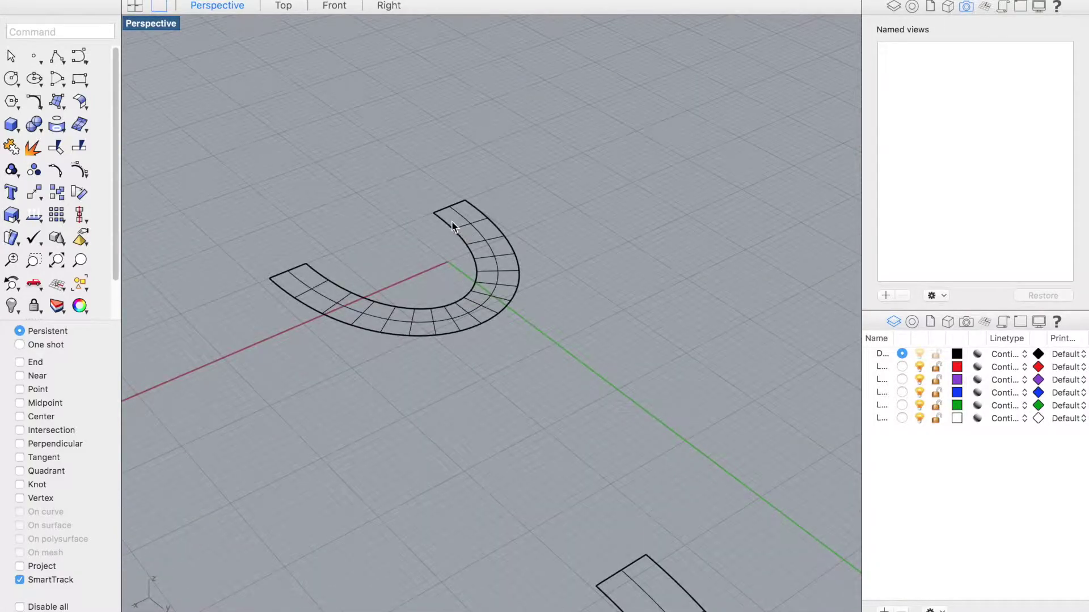
{"action": "left_click", "coordinate": [450, 225]}
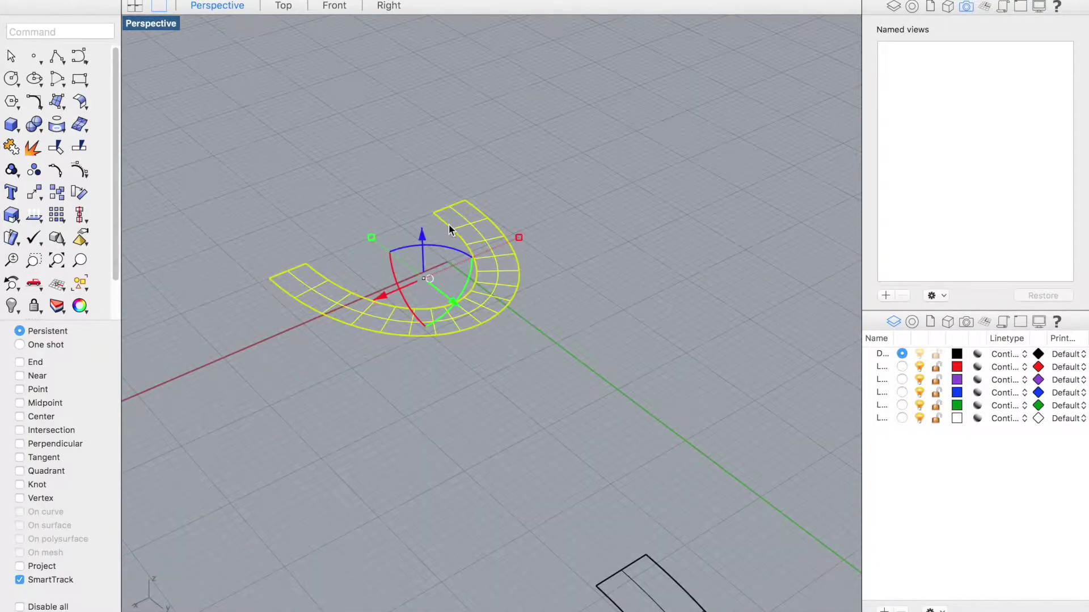
{"action": "left_click", "coordinate": [67, 103]}
{"action": "mouse_move", "coordinate": [108, 293]}
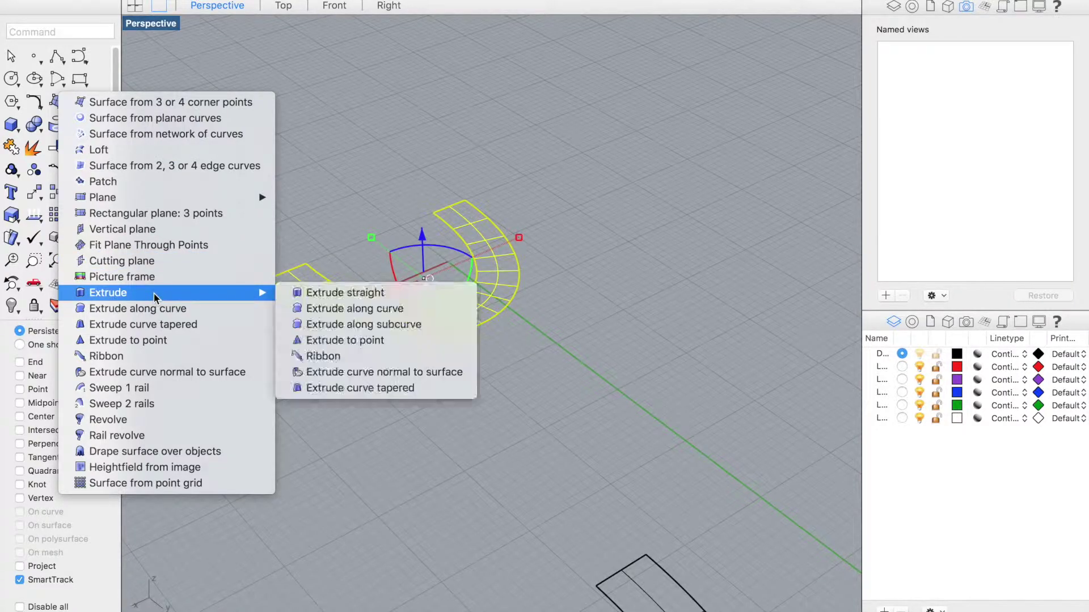
Extrude the ribbon's inner and outer arc curves straight up and confirm the height.
{"action": "left_click", "coordinate": [296, 298]}
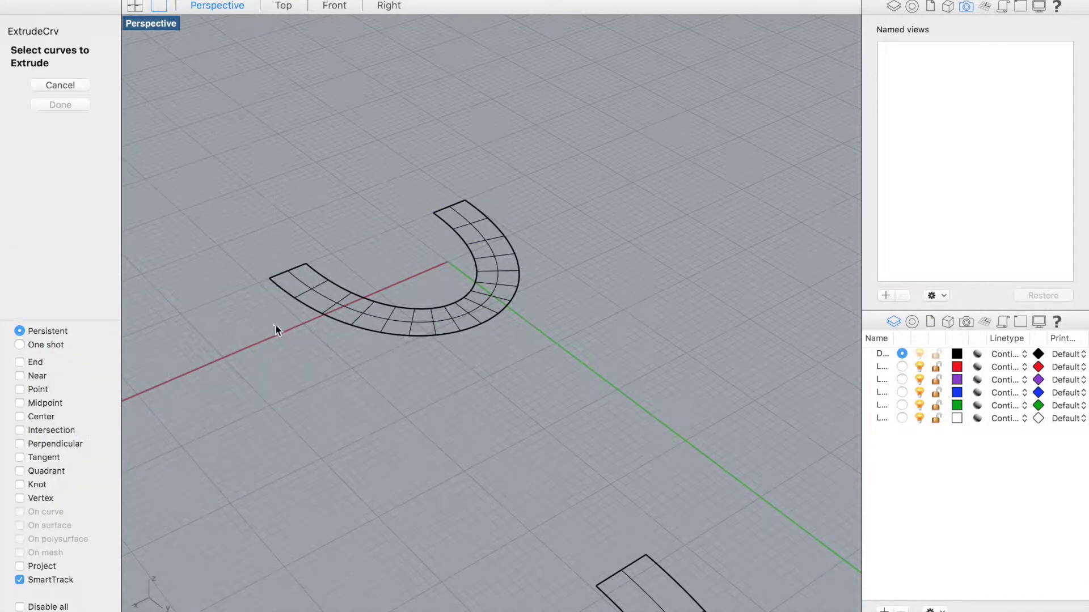
{"action": "left_click", "coordinate": [309, 267]}
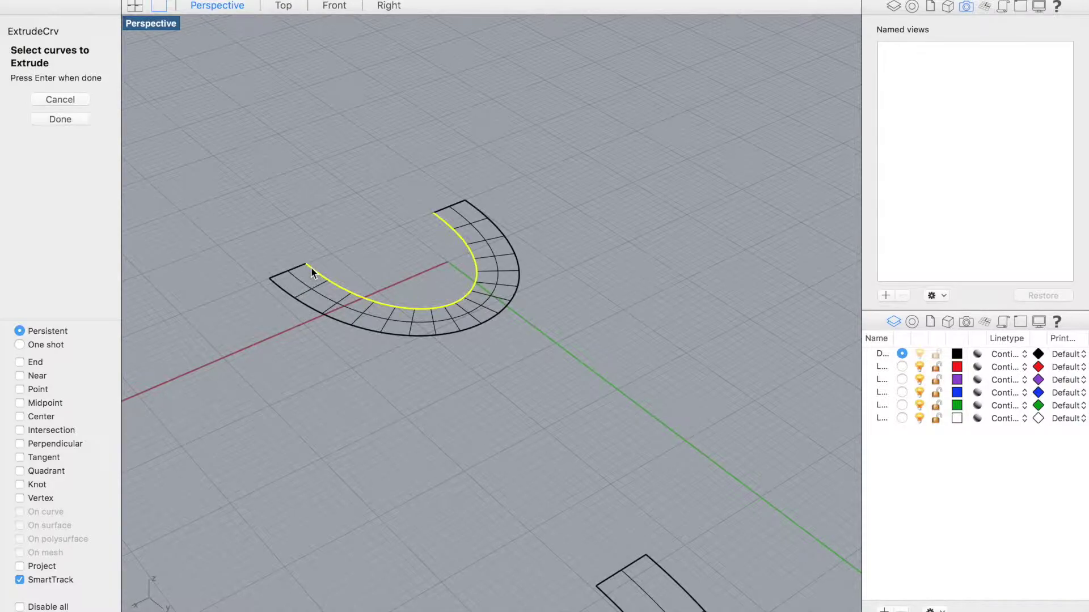
{"action": "left_click", "coordinate": [280, 290]}
{"action": "left_click", "coordinate": [297, 300]}
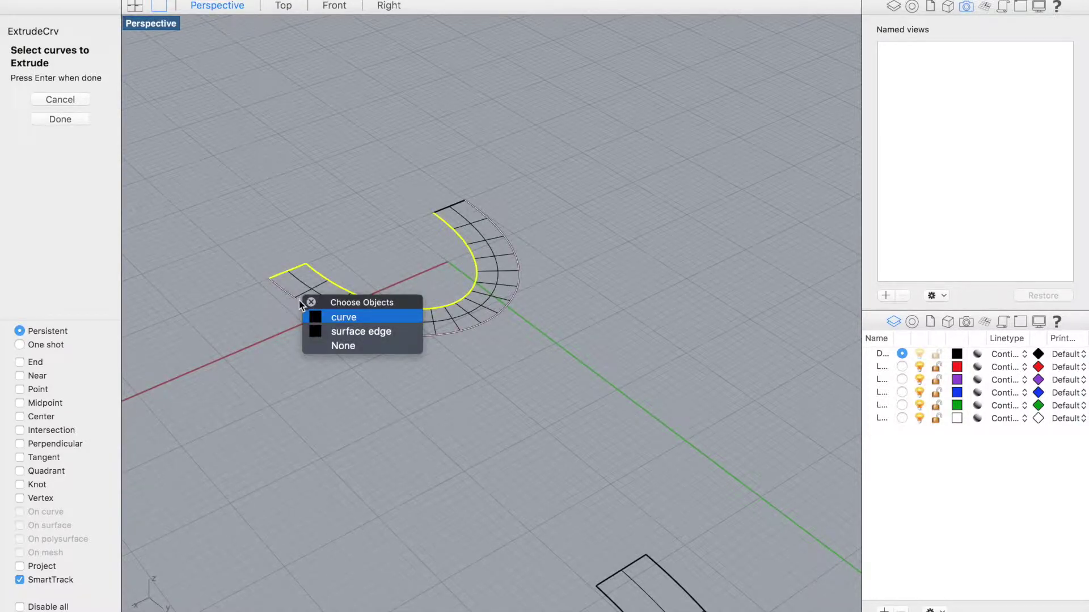
{"action": "left_click", "coordinate": [320, 325]}
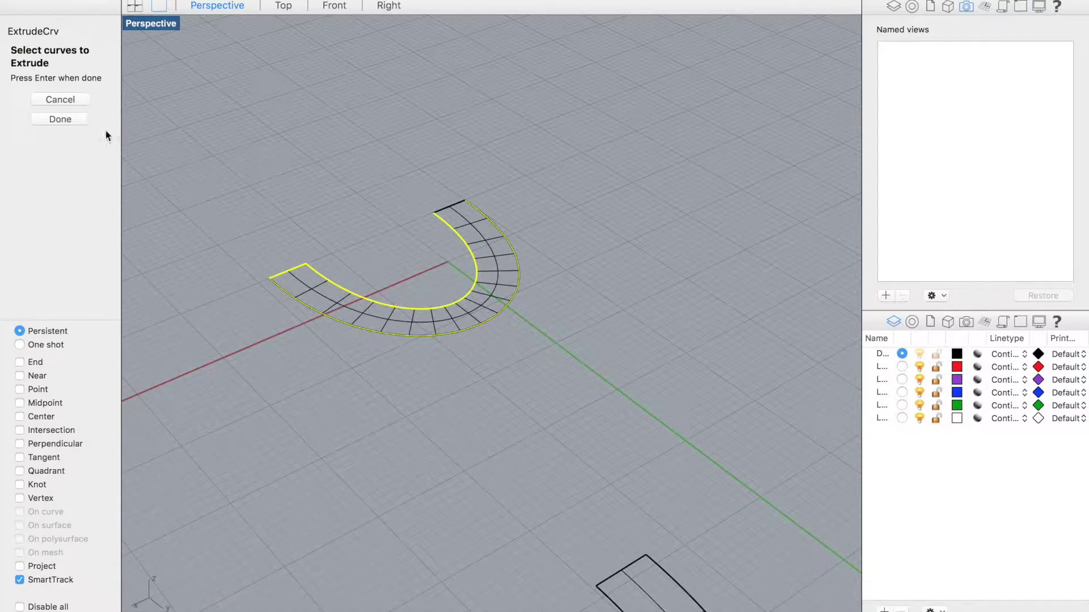
{"action": "left_click", "coordinate": [77, 119]}
{"action": "left_click", "coordinate": [375, 209]}
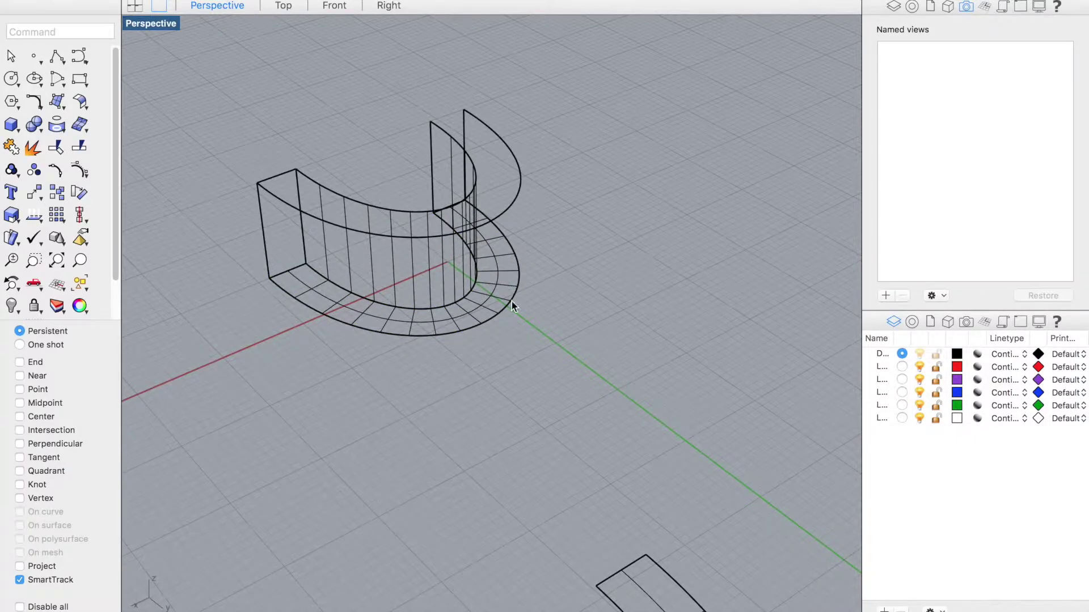
{"action": "mouse_move", "coordinate": [516, 306]}
{"action": "right_mouse_down"}
{"action": "mouse_move", "coordinate": [696, 308]}
{"action": "mouse_move", "coordinate": [519, 128]}
{"action": "right_mouse_up"}
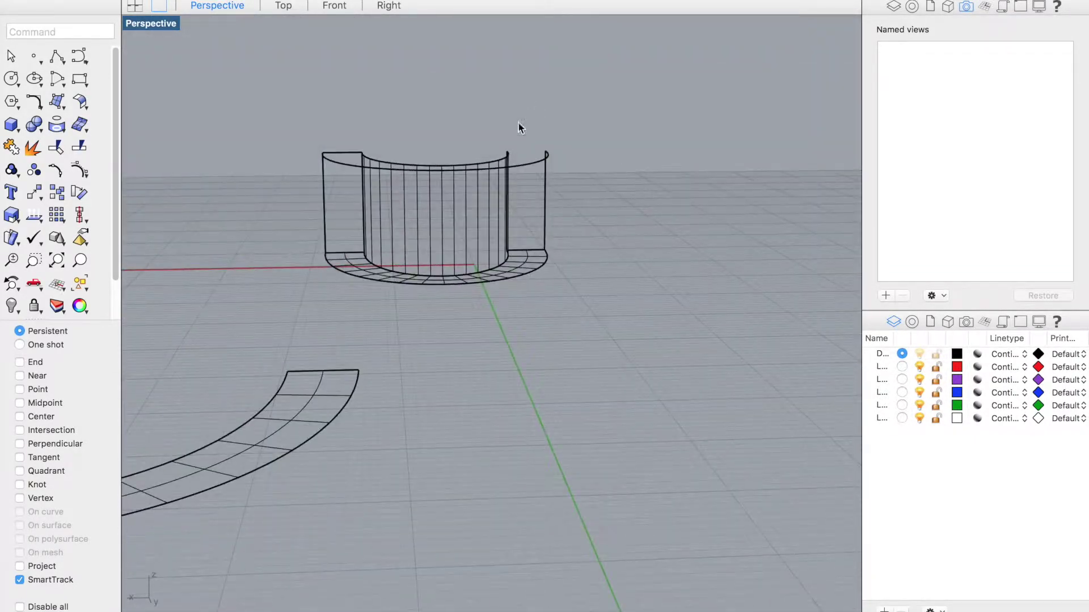
{"action": "scroll", "coordinate": [77, 304], "scroll_direction": "down", "scroll_amount": 2}
Switch to Shaded display and orbit to view the arch wall's far side.
{"action": "left_click", "coordinate": [35, 285]}
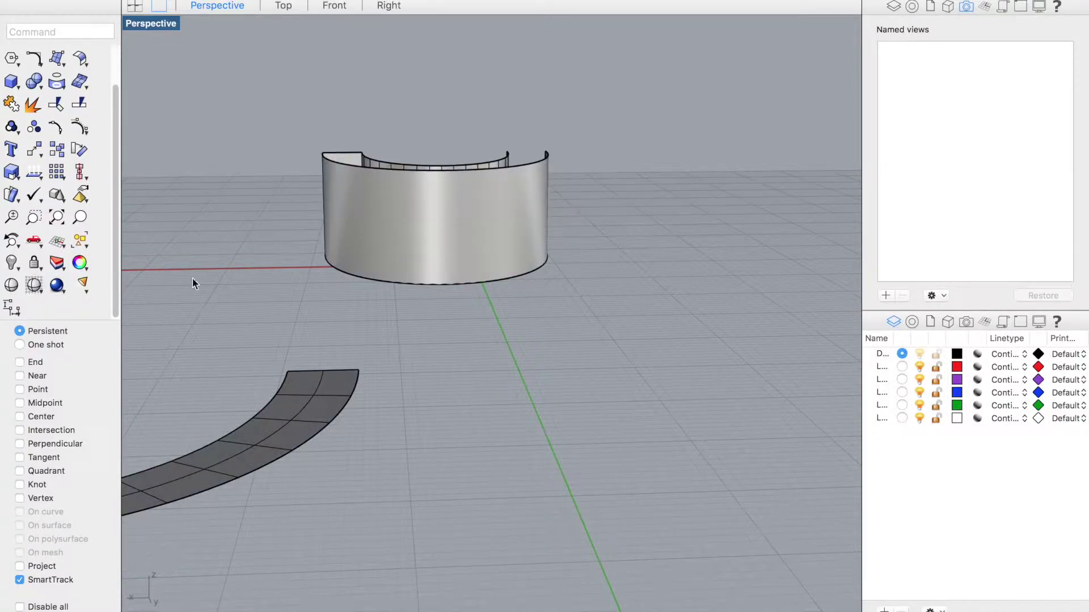
{"action": "mouse_move", "coordinate": [269, 293]}
{"action": "right_mouse_down"}
{"action": "mouse_move", "coordinate": [378, 341]}
{"action": "mouse_move", "coordinate": [498, 418]}
{"action": "mouse_move", "coordinate": [550, 477]}
{"action": "mouse_move", "coordinate": [576, 259]}
{"action": "mouse_move", "coordinate": [578, 308]}
{"action": "right_mouse_up"}
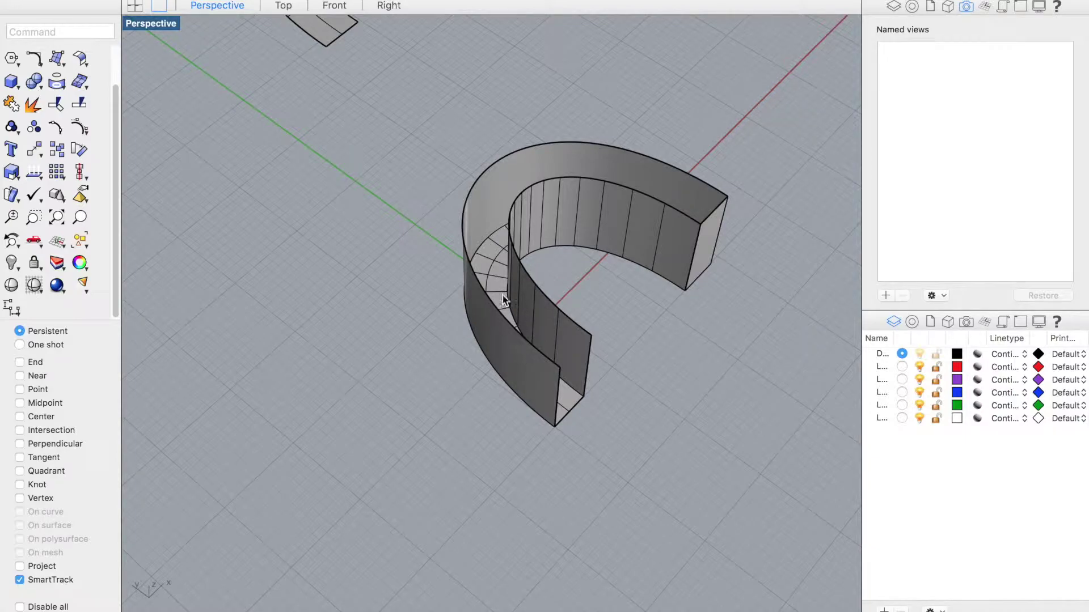
{"action": "mouse_move", "coordinate": [738, 179]}
{"action": "right_mouse_down"}
{"action": "mouse_move", "coordinate": [700, 236]}
{"action": "mouse_move", "coordinate": [528, 209]}
{"action": "mouse_move", "coordinate": [705, 206]}
{"action": "mouse_move", "coordinate": [559, 346]}
{"action": "mouse_move", "coordinate": [492, 317]}
{"action": "right_mouse_up"}
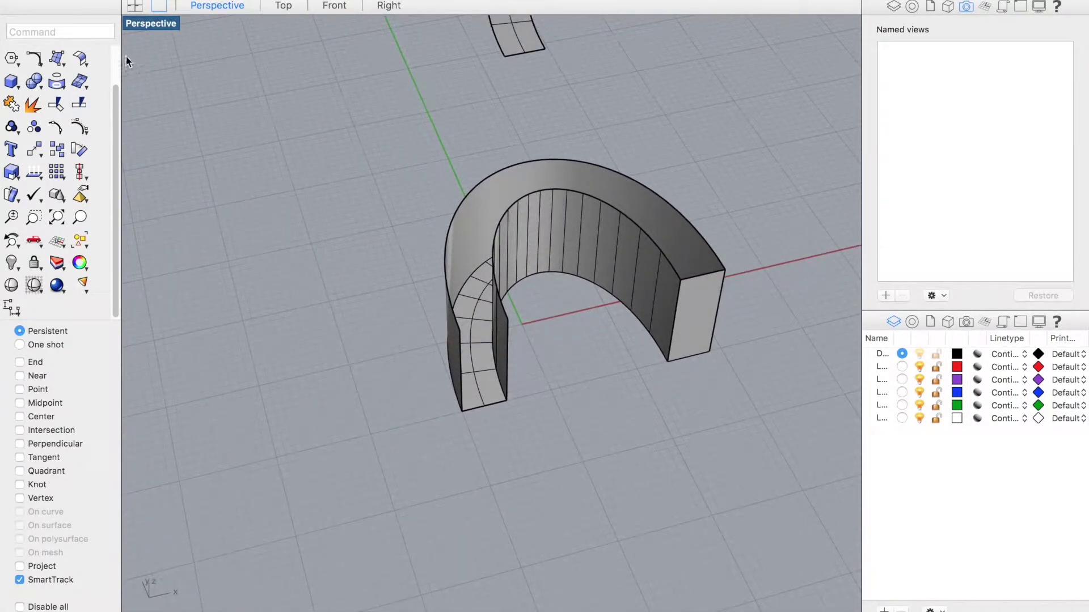
{"action": "type", "text": "Pln"}
Correct and run the PlanarSrf command, then orbit to look down on the arch.
{"action": "key", "text": "BackSpace"}
{"action": "key", "text": "BackSpace"}
{"action": "type", "text": "f"}
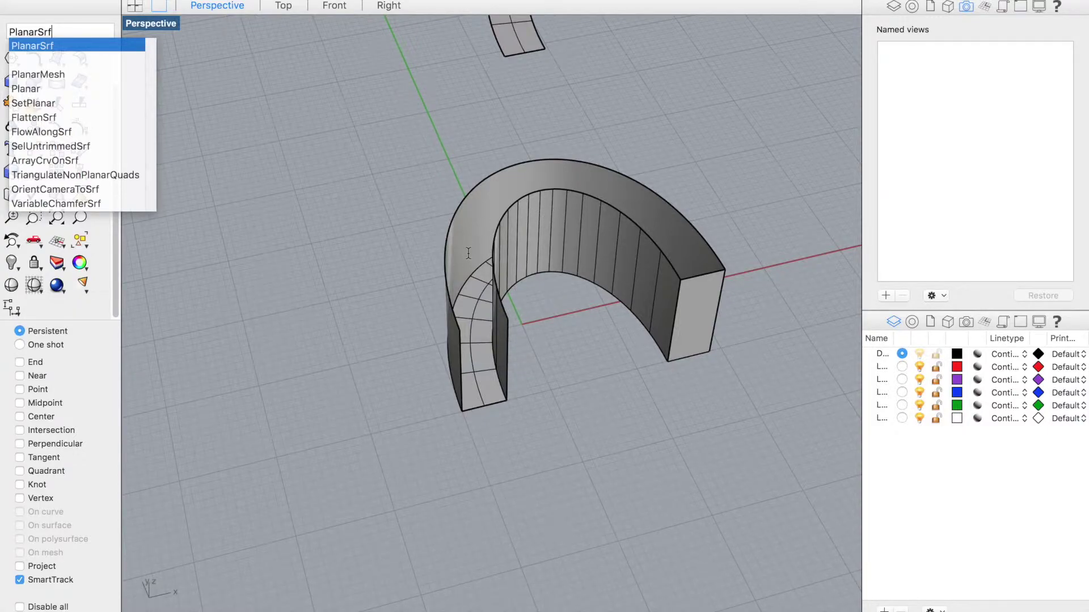
{"action": "key", "text": "Return"}
{"action": "mouse_move", "coordinate": [309, 263]}
{"action": "right_mouse_down"}
{"action": "mouse_move", "coordinate": [468, 274]}
{"action": "mouse_move", "coordinate": [451, 313]}
{"action": "mouse_move", "coordinate": [406, 268]}
{"action": "mouse_move", "coordinate": [284, 267]}
{"action": "mouse_move", "coordinate": [399, 247]}
{"action": "mouse_move", "coordinate": [601, 244]}
{"action": "mouse_move", "coordinate": [628, 258]}
{"action": "right_mouse_up"}
{"action": "scroll", "coordinate": [467, 274], "scroll_direction": "up", "scroll_amount": 3}
{"action": "scroll", "coordinate": [467, 269], "scroll_direction": "down", "scroll_amount": 5}
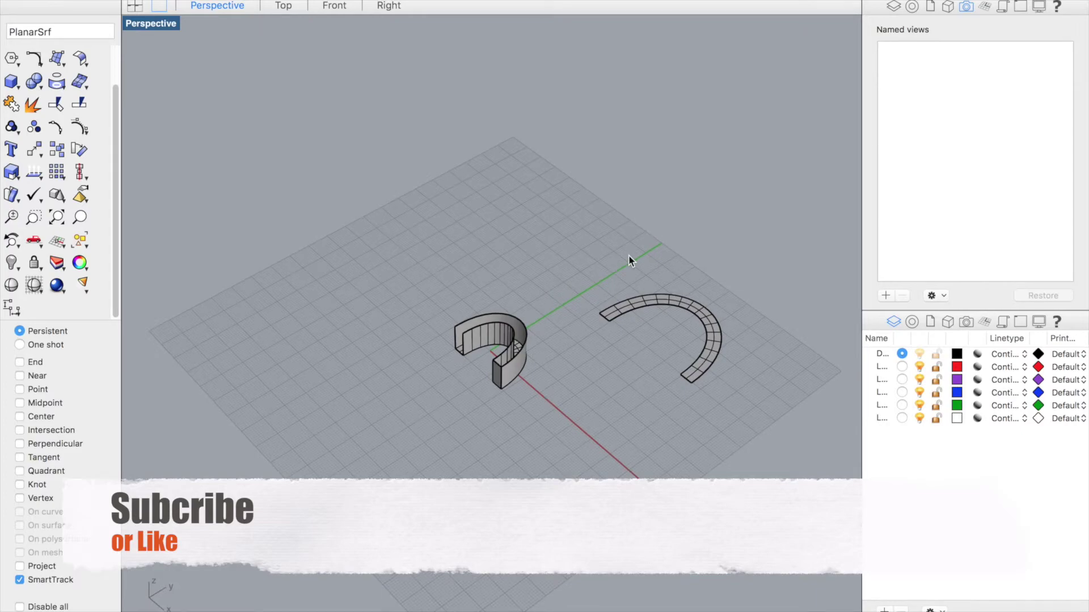